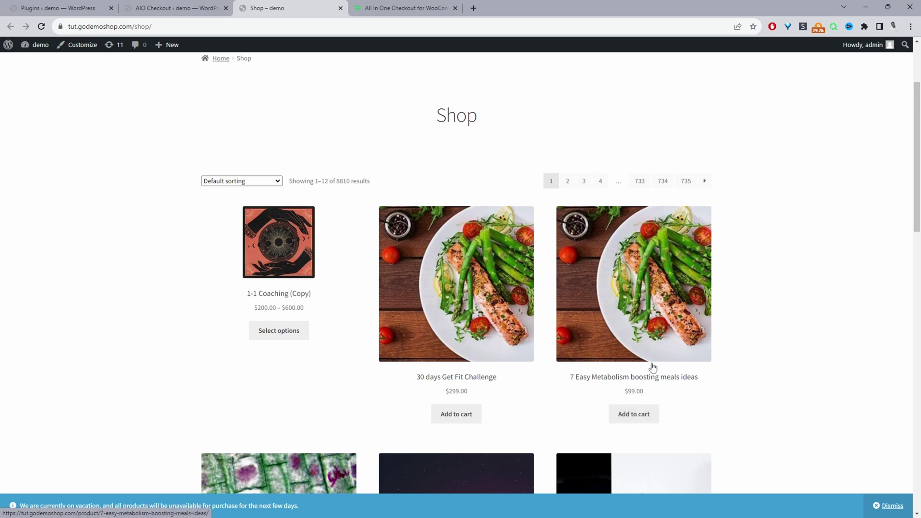
Add 7 Easy Metabolism boosting meals ideas to the cart and raise its quantity to 2.
click(642, 415)
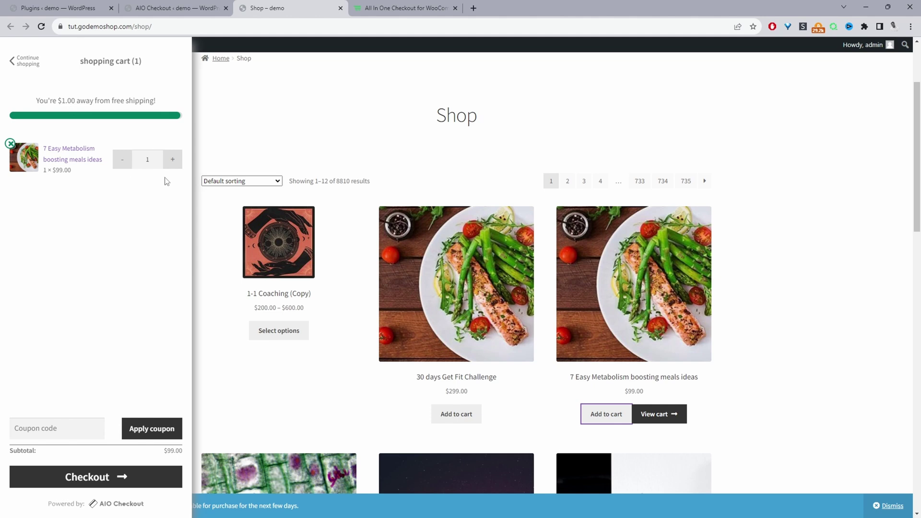
click(172, 159)
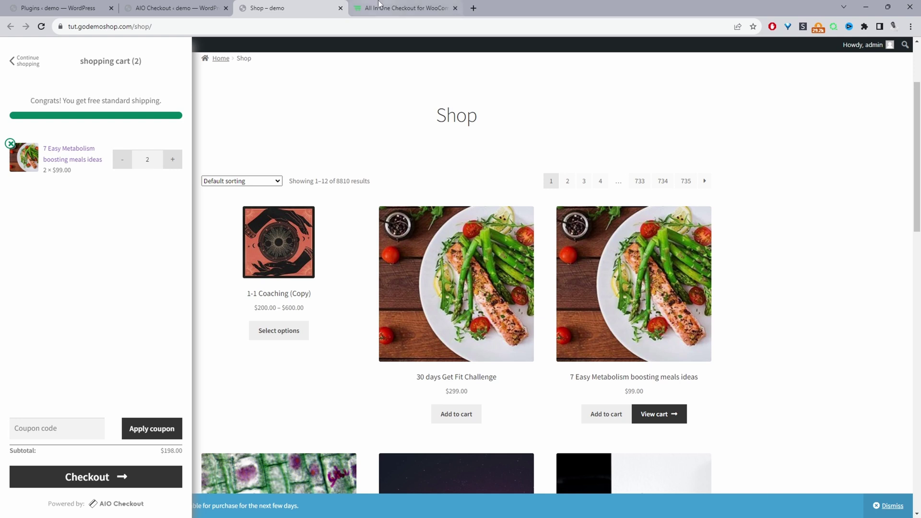
Bring the Woosuite Core Addons admin tab to the front.
click(403, 8)
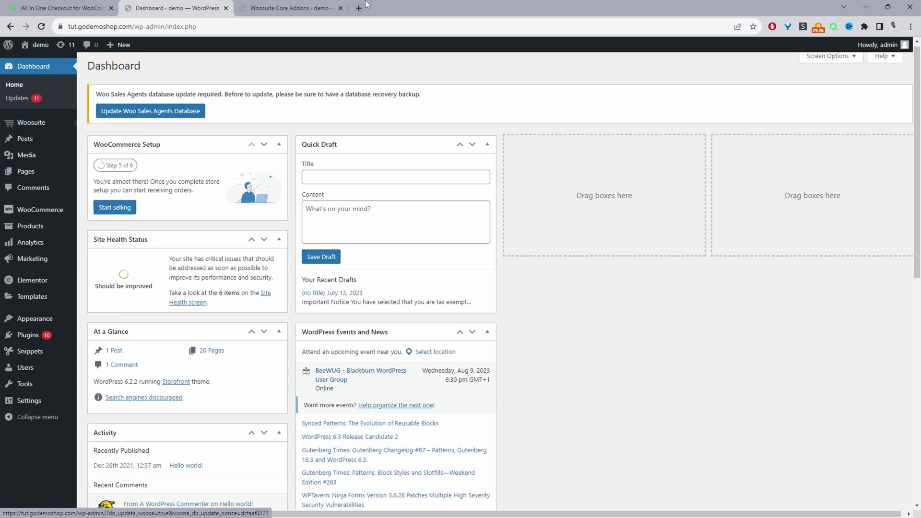
Turn on the All in One Checkout and All in One Checkout Pro addons, then reload Addons.
click(282, 7)
scroll(376, 229, down, 10)
scroll(377, 229, up, 2)
scroll(377, 231, up, 3)
scroll(377, 230, down, 5)
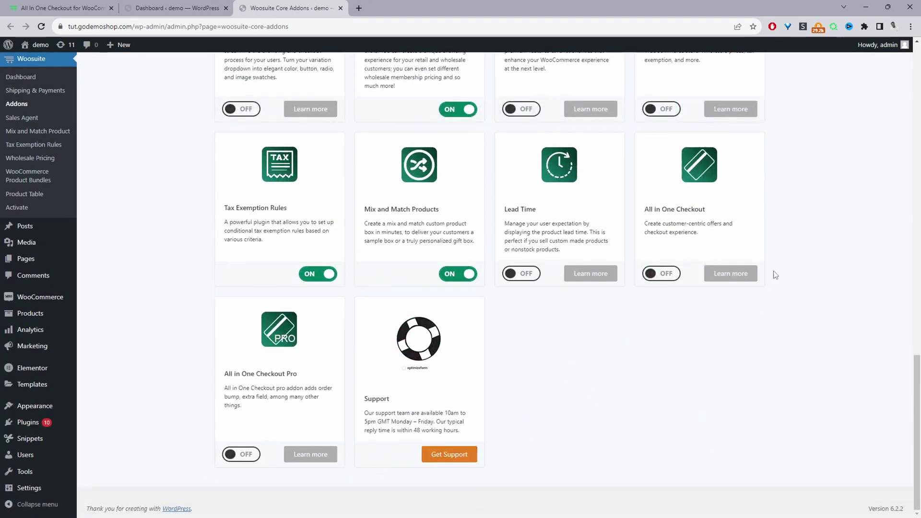
click(664, 275)
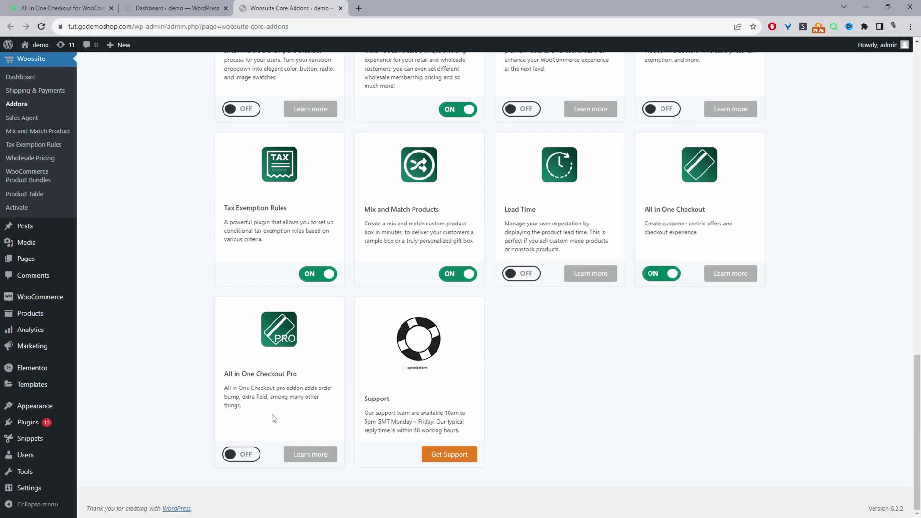
click(245, 455)
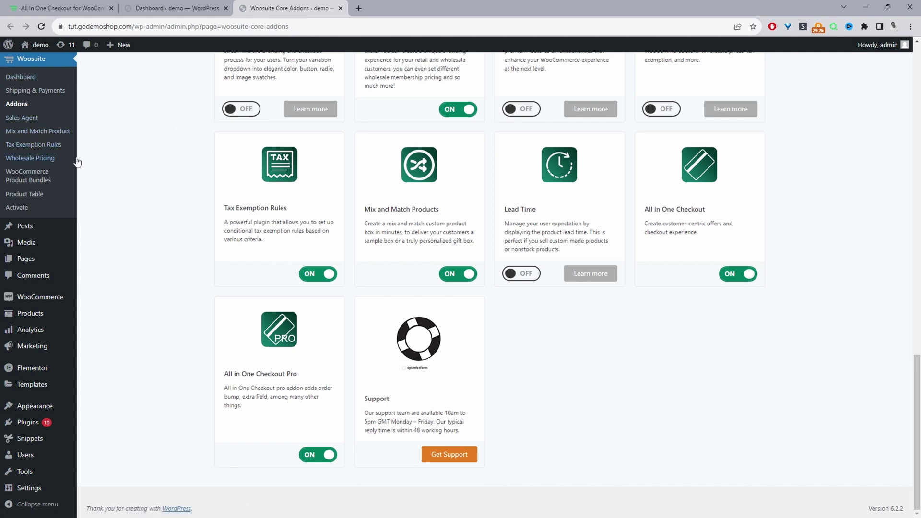
click(29, 175)
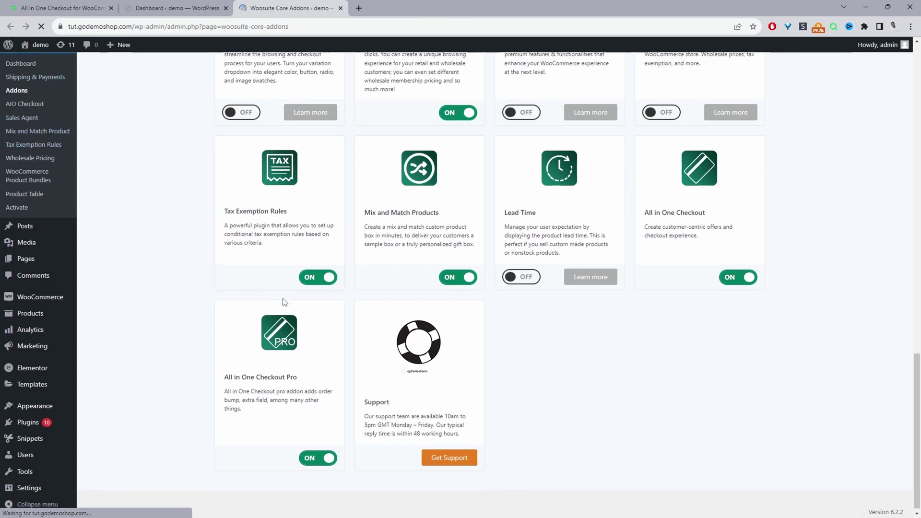
Open AIO Checkout from the Woosuite sidebar menu.
click(28, 105)
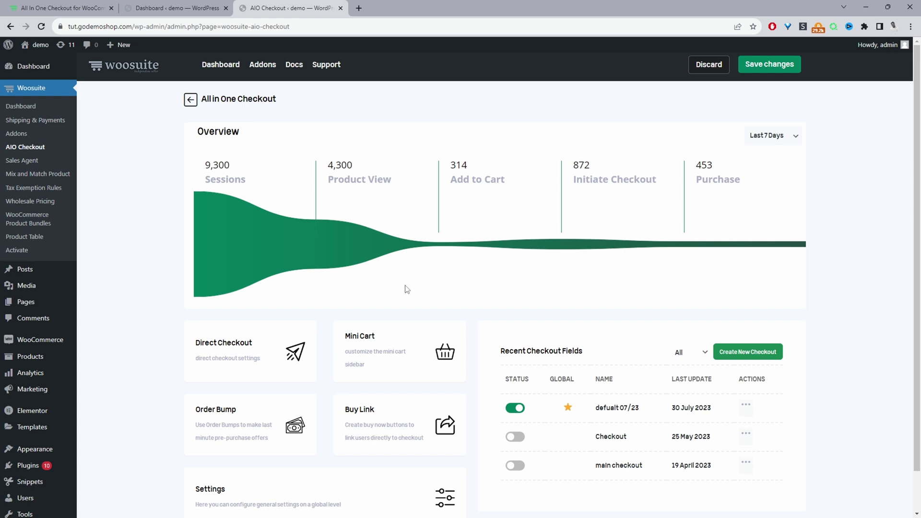
scroll(405, 289, down, 1)
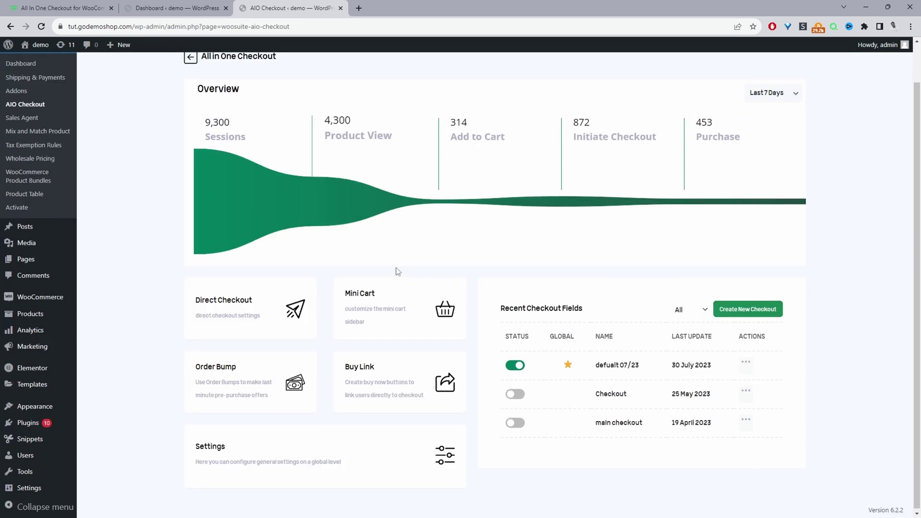
Open the Mini Cart settings and switch off the free shipping progress bar.
click(389, 304)
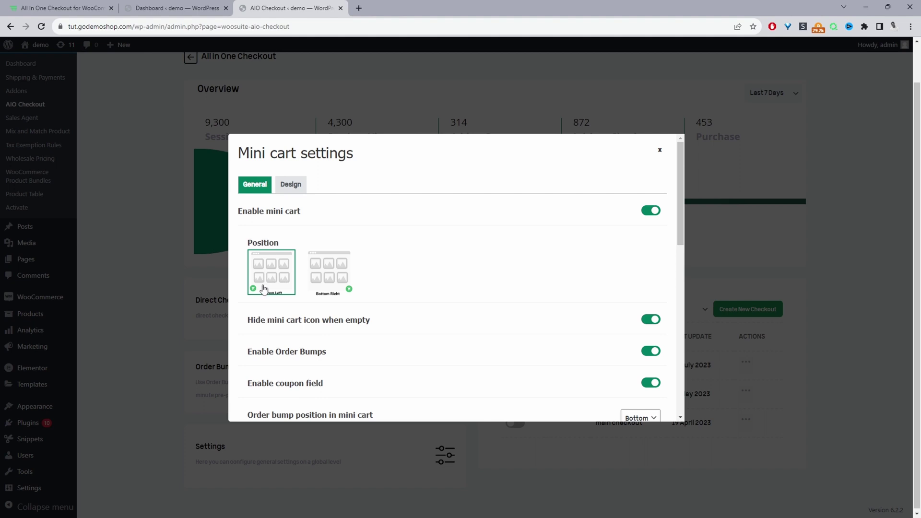
scroll(383, 301, down, 1)
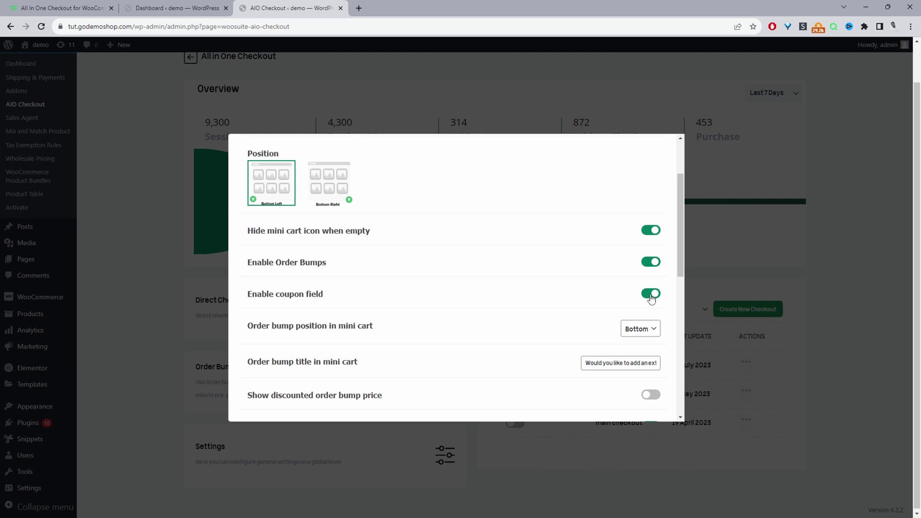
scroll(634, 281, down, 2)
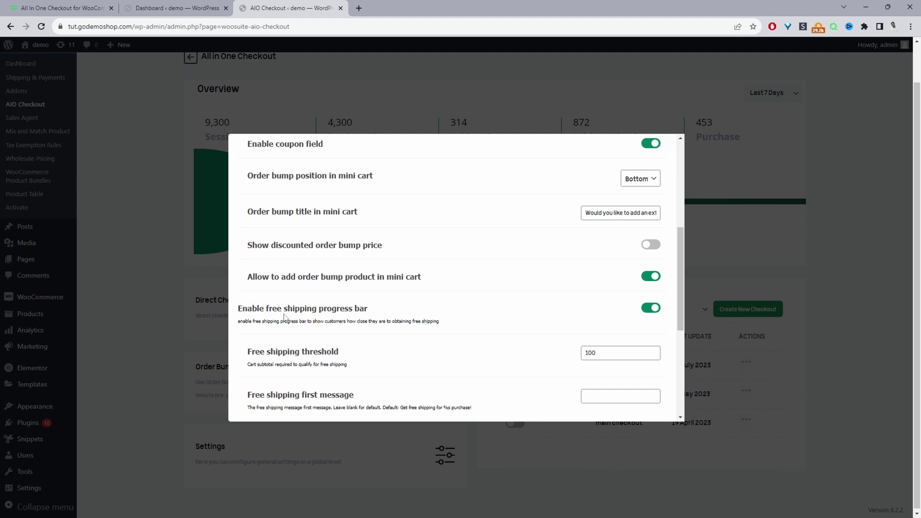
click(647, 310)
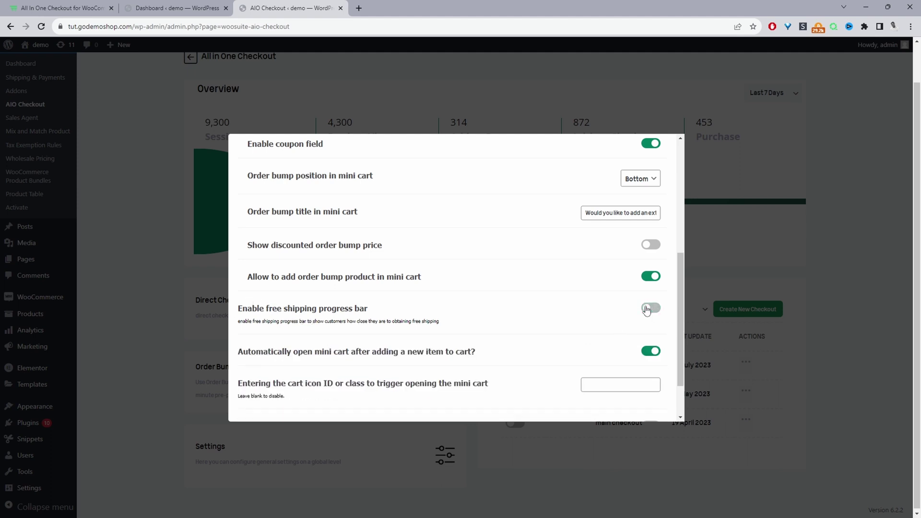
Re-enable the free shipping progress bar and select the 100 threshold value.
click(647, 310)
scroll(647, 311, down, 2)
click(621, 227)
double_click(591, 227)
click(532, 228)
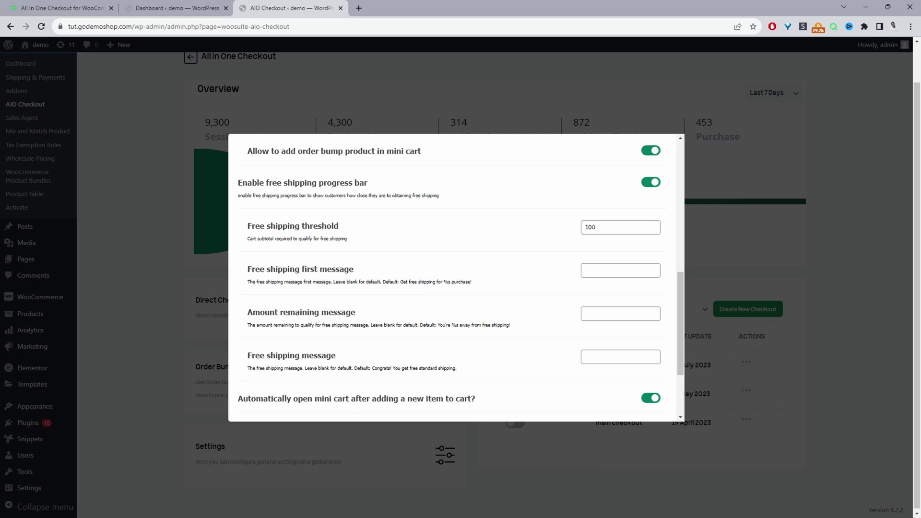
scroll(581, 195, down, 1)
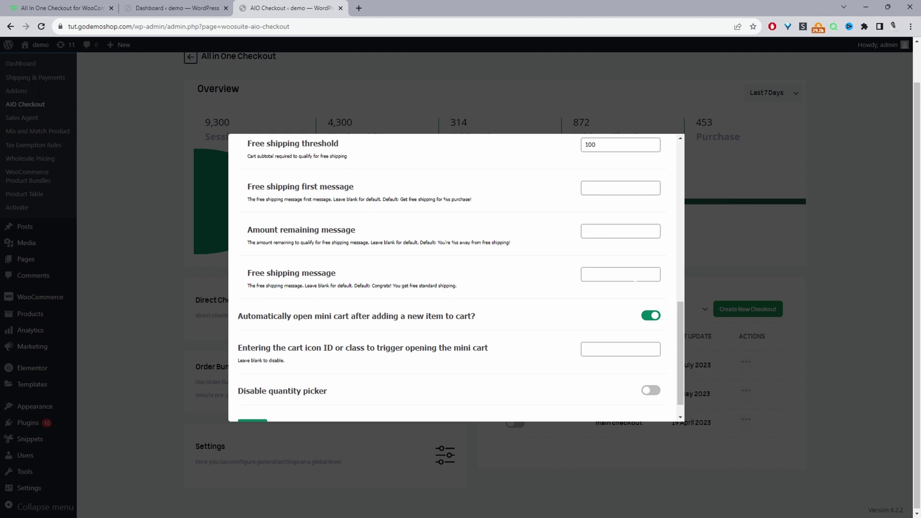
scroll(636, 281, down, 2)
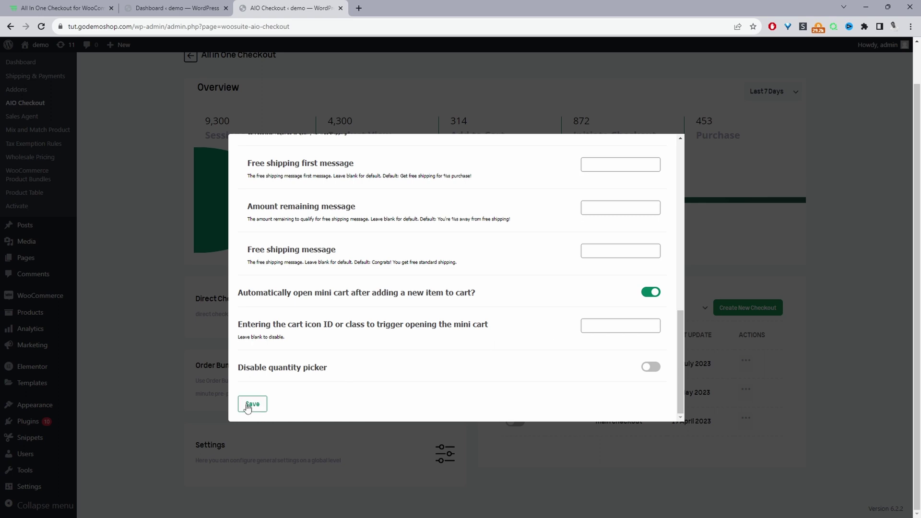
scroll(380, 363, up, 5)
scroll(380, 360, up, 5)
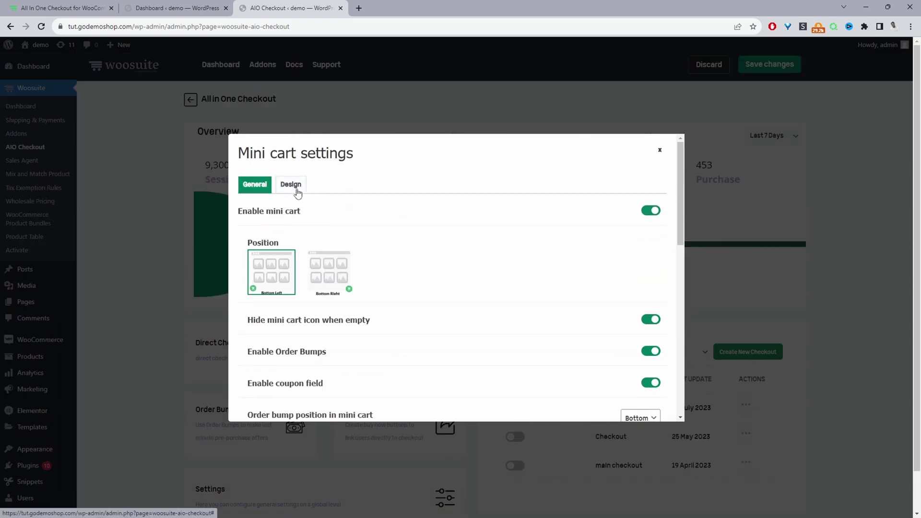
Review the Design options, go back to General, and save the mini cart settings.
click(297, 189)
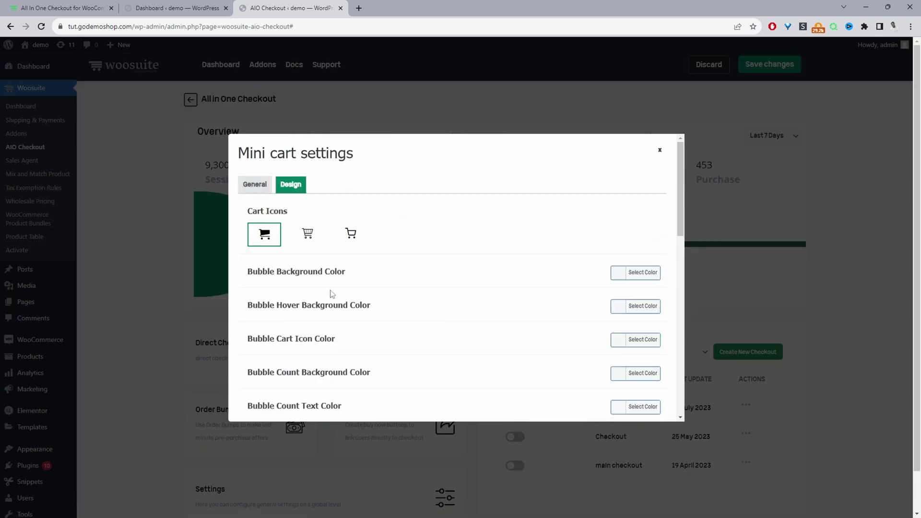
click(258, 185)
scroll(420, 325, down, 5)
scroll(360, 360, down, 5)
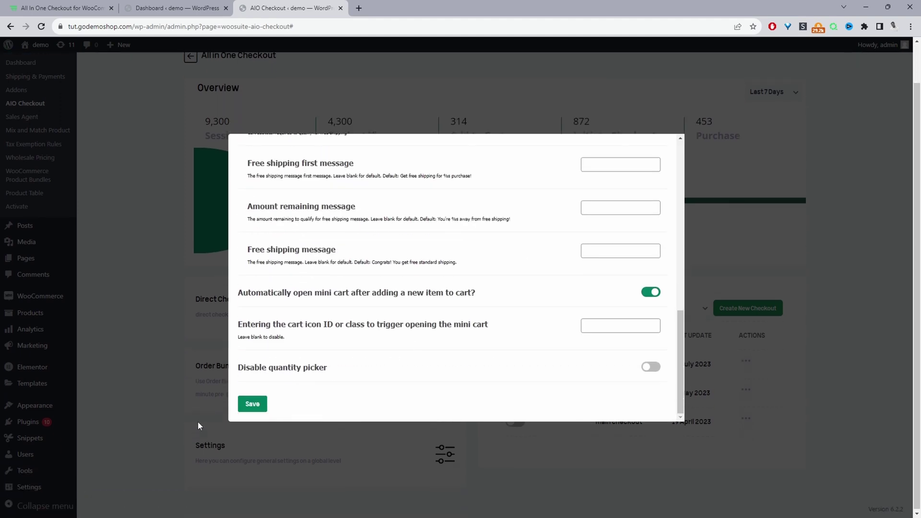
click(261, 407)
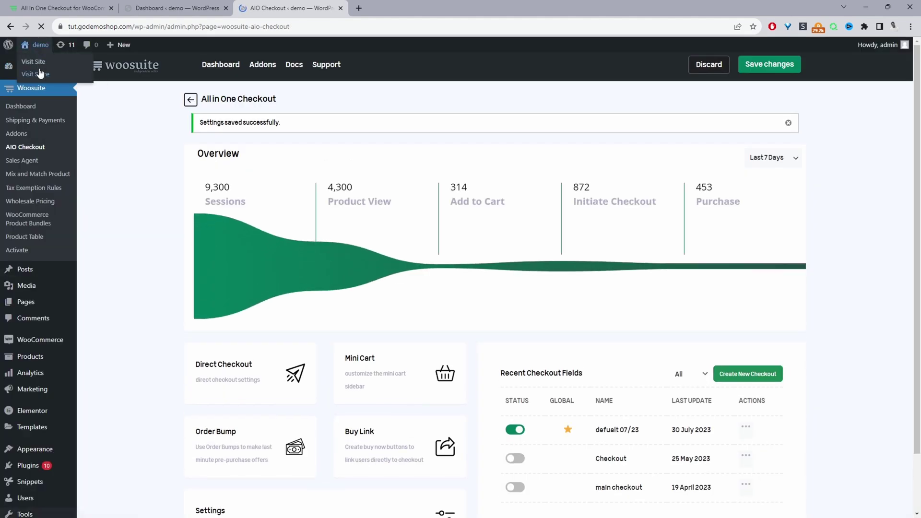
In a new Shop tab, keep only 7 Easy Metabolism in the cart and select the $1.00-away message.
click(40, 74)
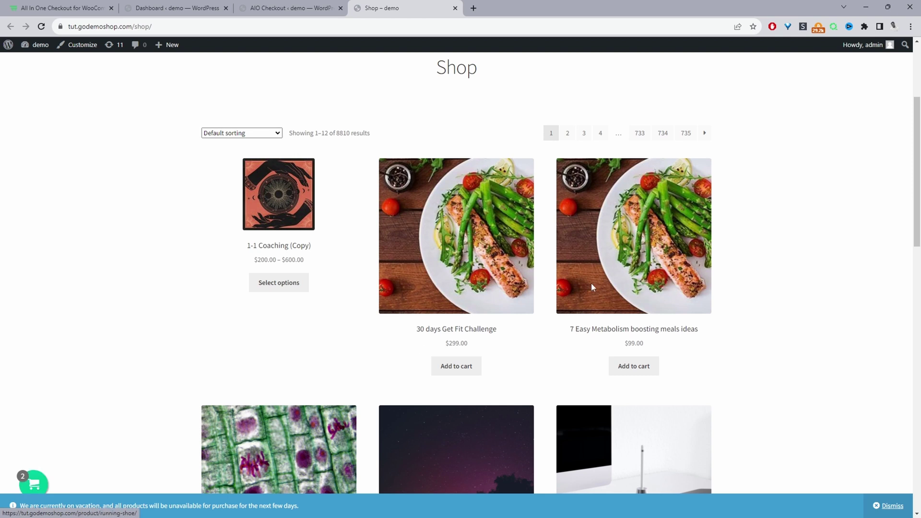
click(635, 369)
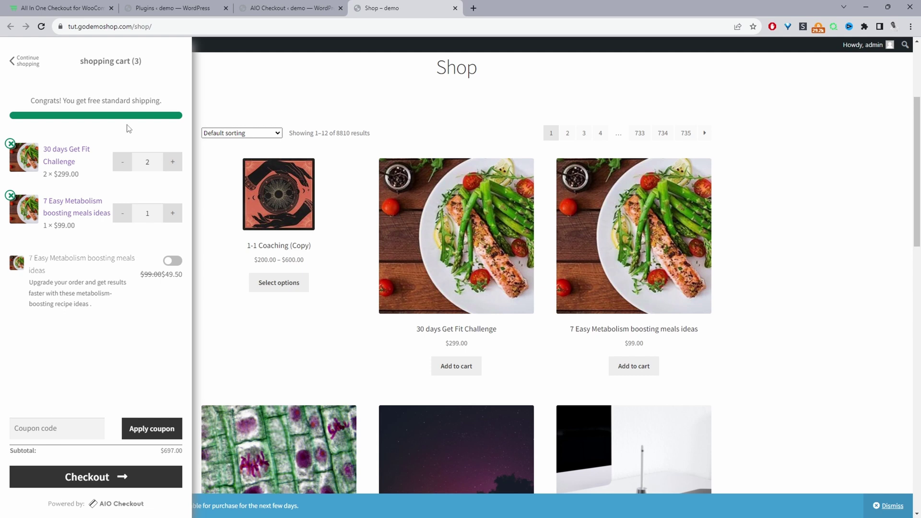
click(93, 276)
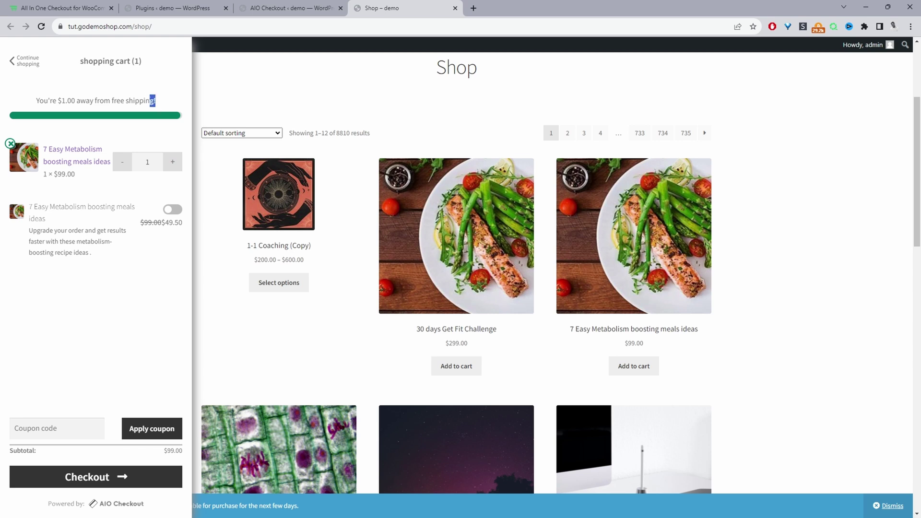
triple_click(39, 107)
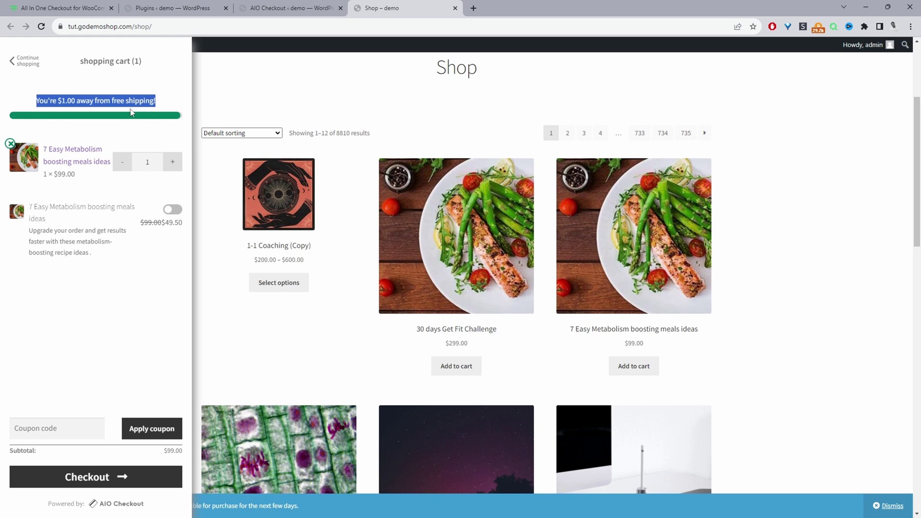
Paste the message into Amount remaining, swap $1.00 for %s, add 'unlocking', and save.
click(285, 8)
click(597, 284)
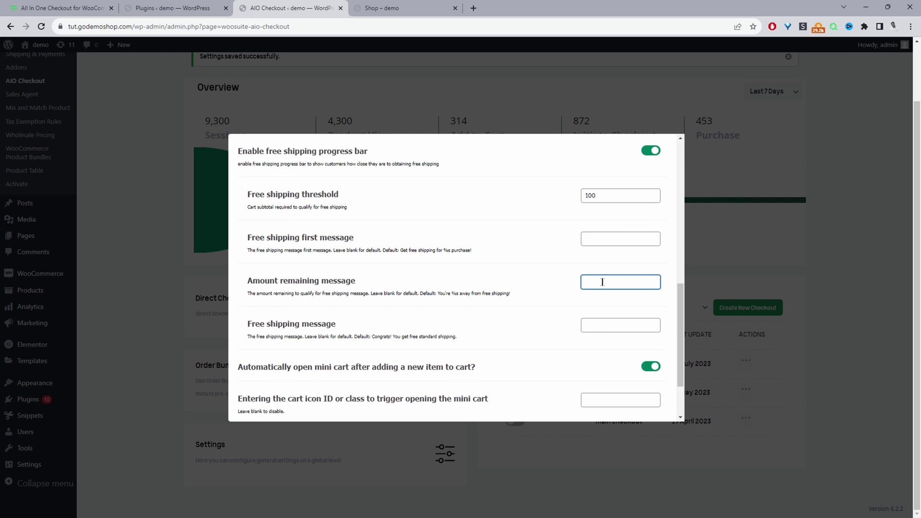
key(ctrl+v)
drag(603, 283, 619, 282)
text(%s)
drag(628, 282, 654, 282)
click(613, 281)
text(unlocking)
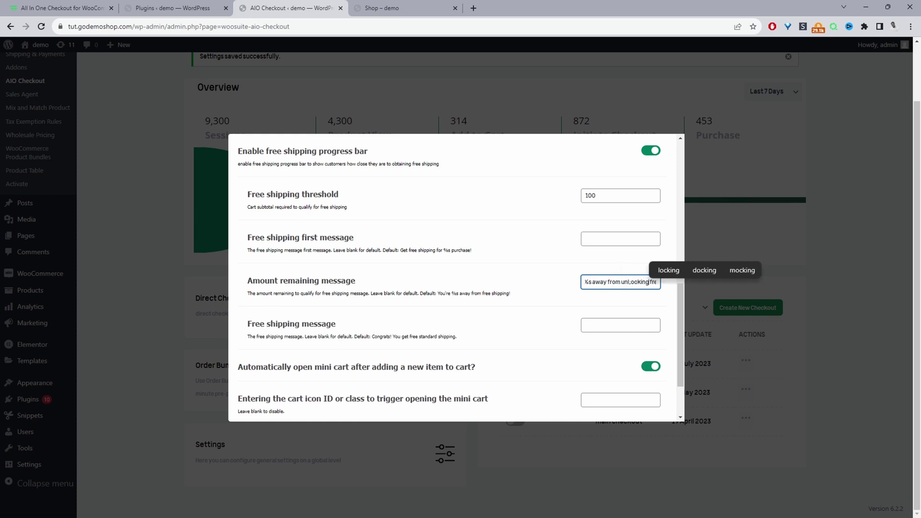
scroll(592, 352, down, 2)
click(252, 404)
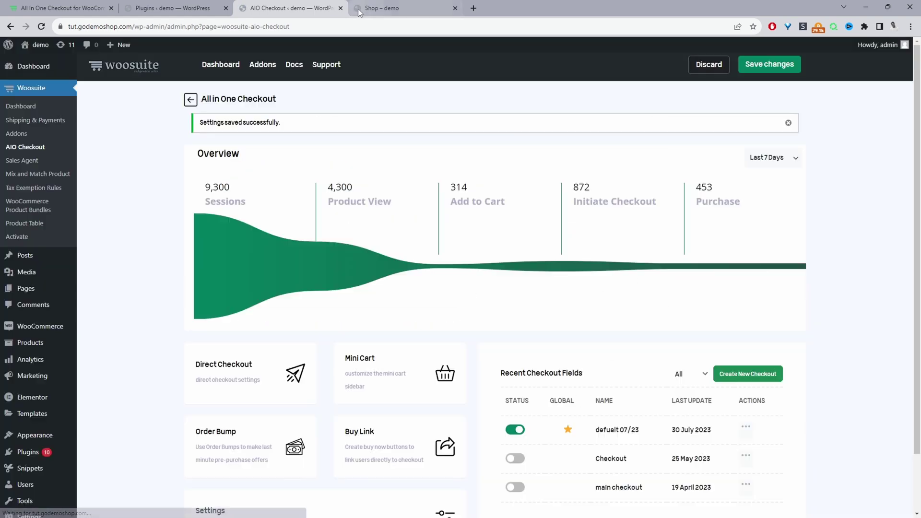
Reload the shop, check the mini cart's new unlocking message, and switch on the $49.50 upsell.
click(360, 9)
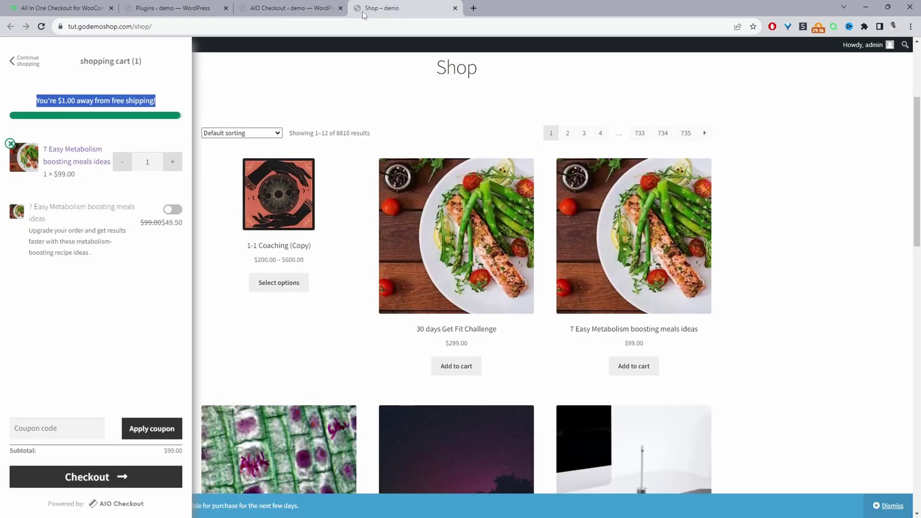
click(42, 26)
click(34, 482)
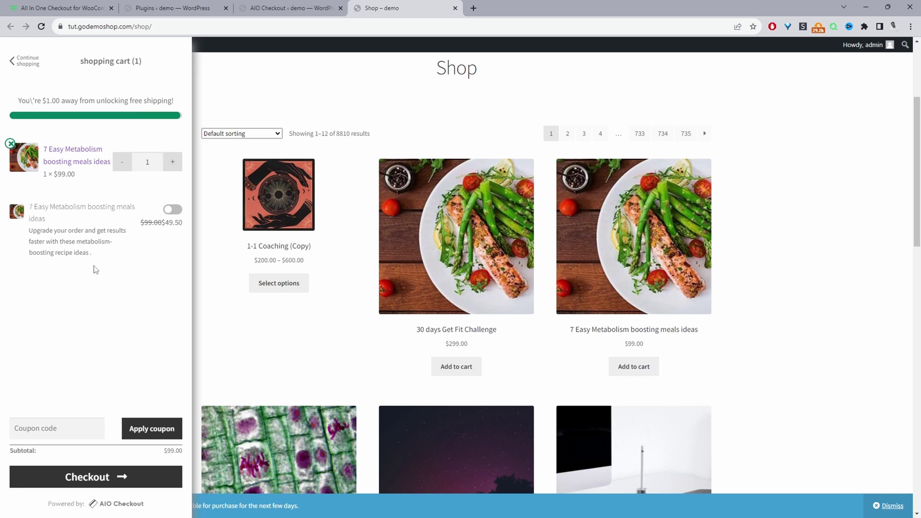
click(173, 209)
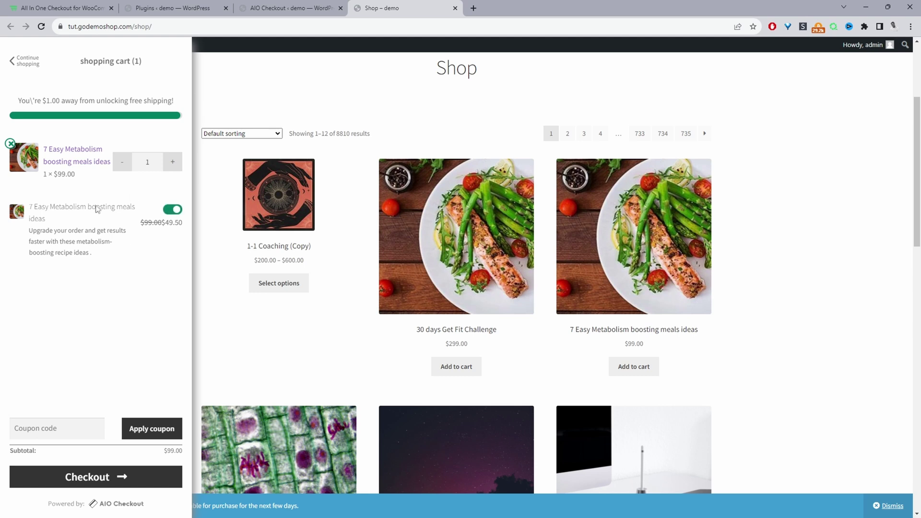